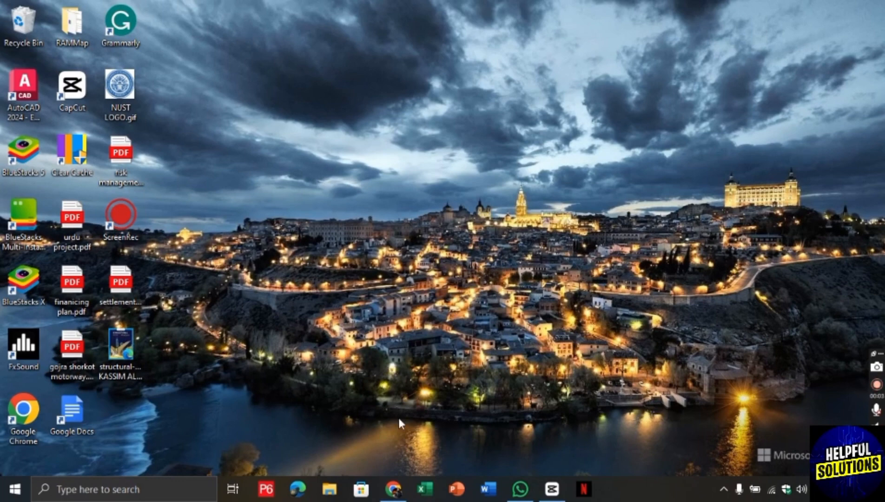
- Restore the Chrome window showing the Wix editor's blank Home page
click(396, 491)
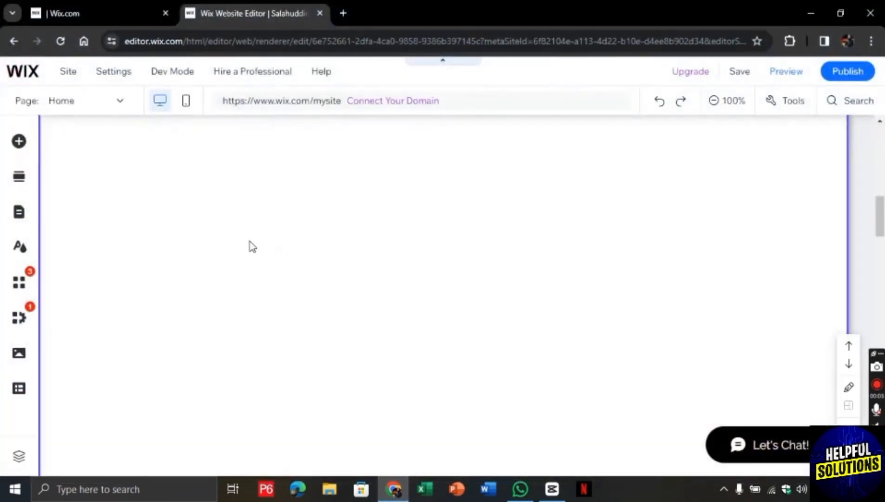
- Show the Blog category in Add Elements with Tag Cloud, Archive and RSS Button
click(20, 142)
click(64, 428)
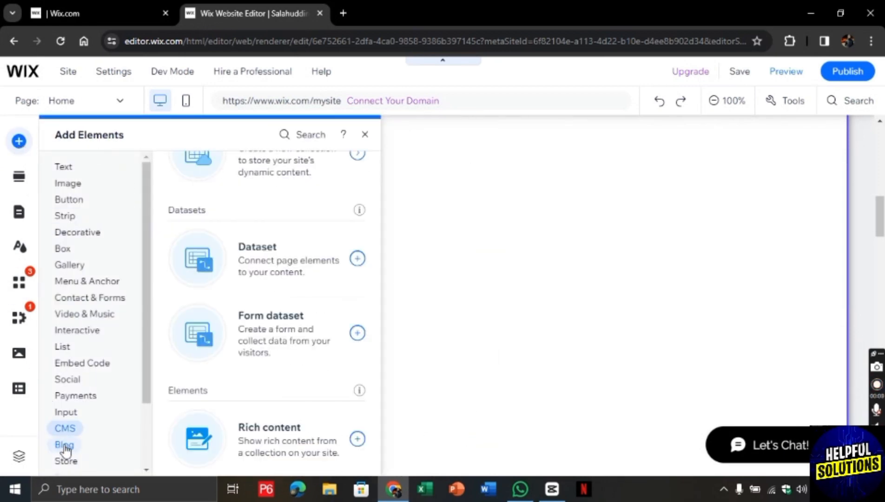
click(65, 445)
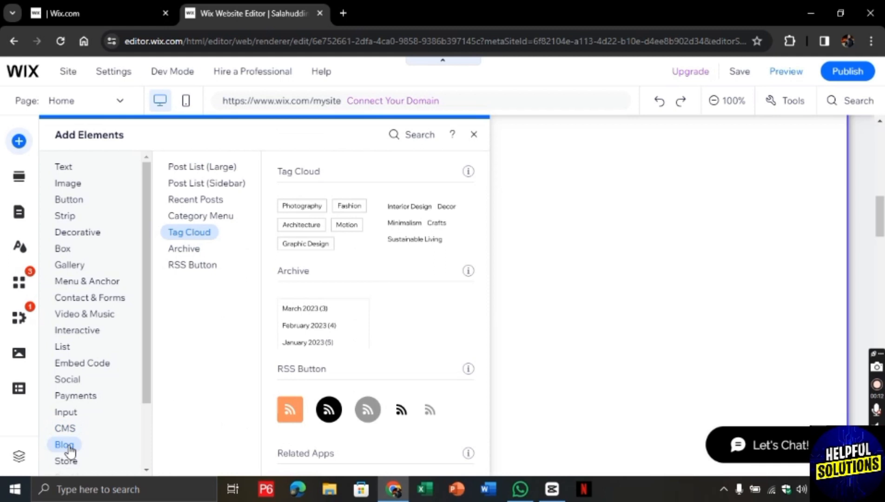
- Open the Blog Overview dashboard with its setup cards and empty analytics
click(333, 229)
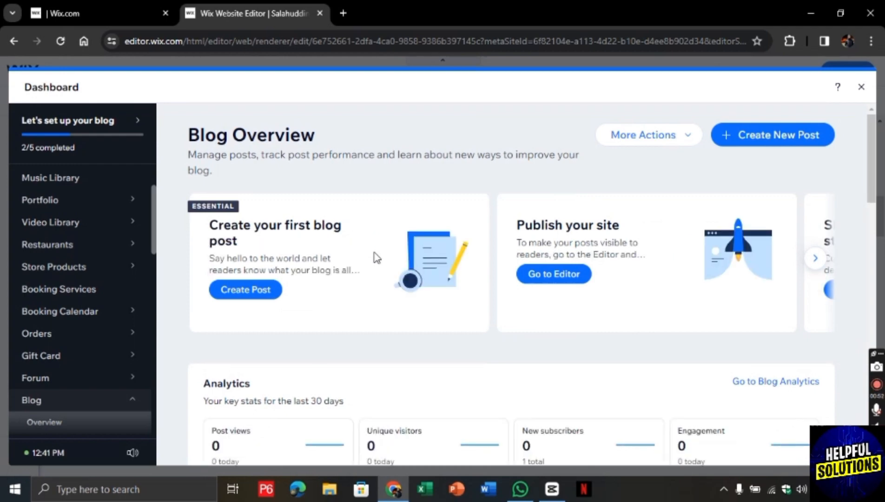
scroll(360, 275, down, 5)
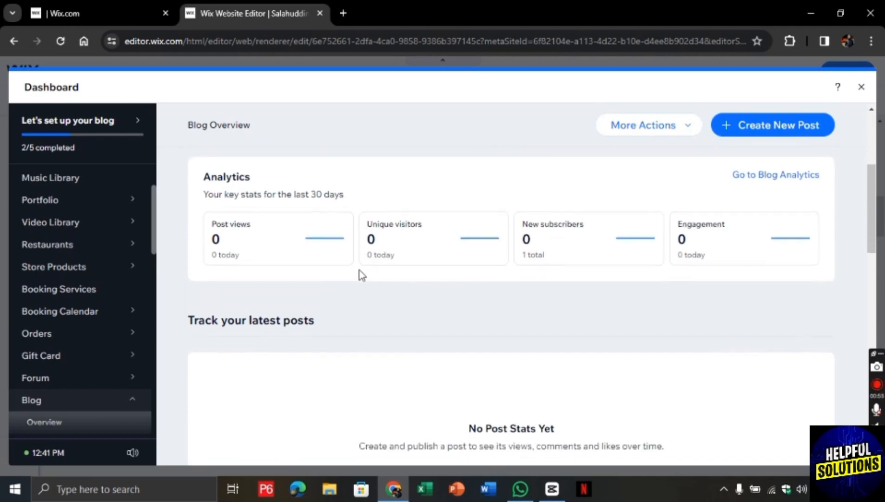
scroll(361, 275, up, 5)
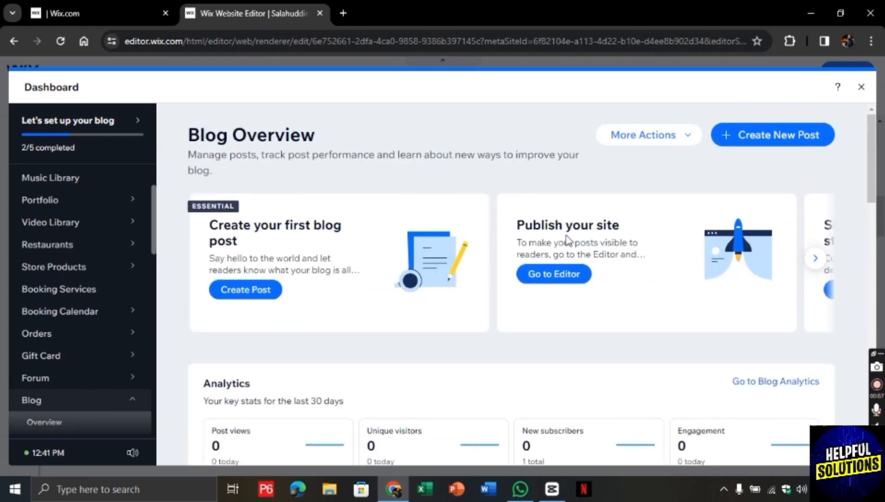